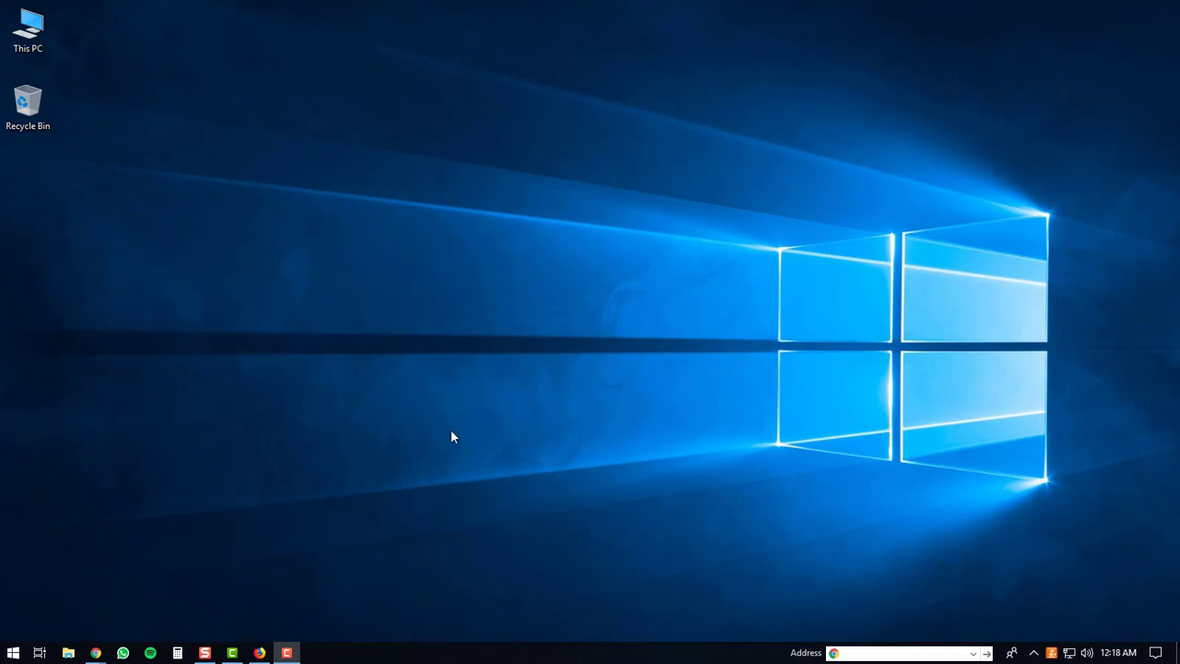
Step: Load howtos.guide/bluestacks4 in Firefox to reach the BlueStacks download page
click(259, 653)
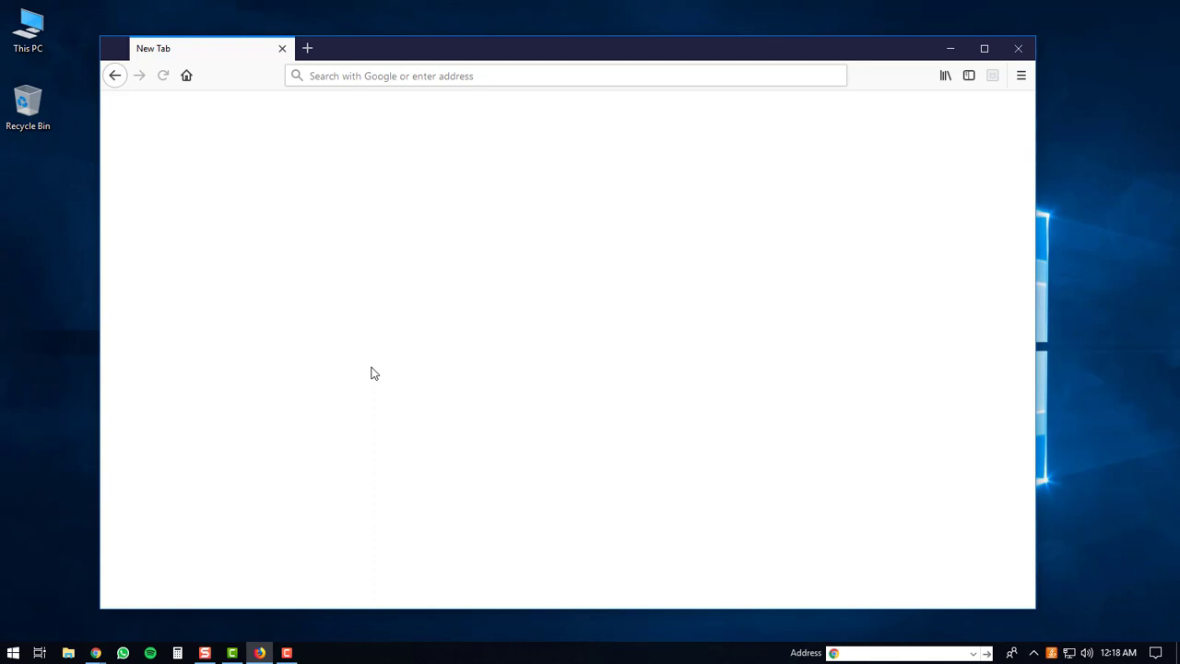
click(371, 75)
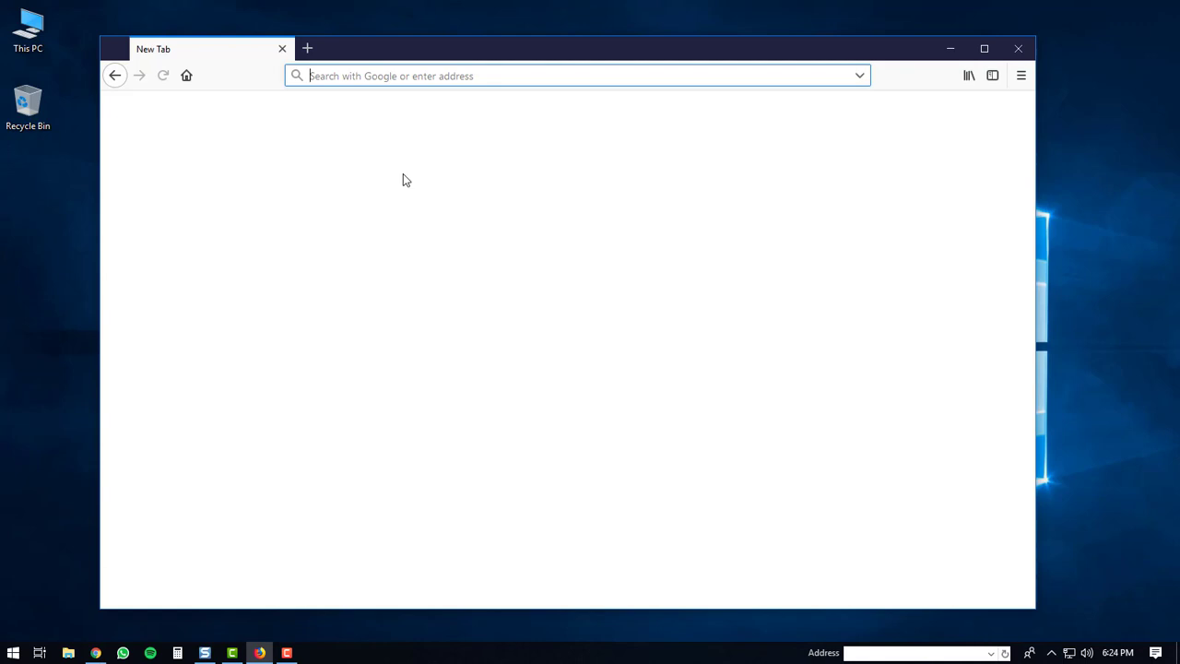
text(ho)
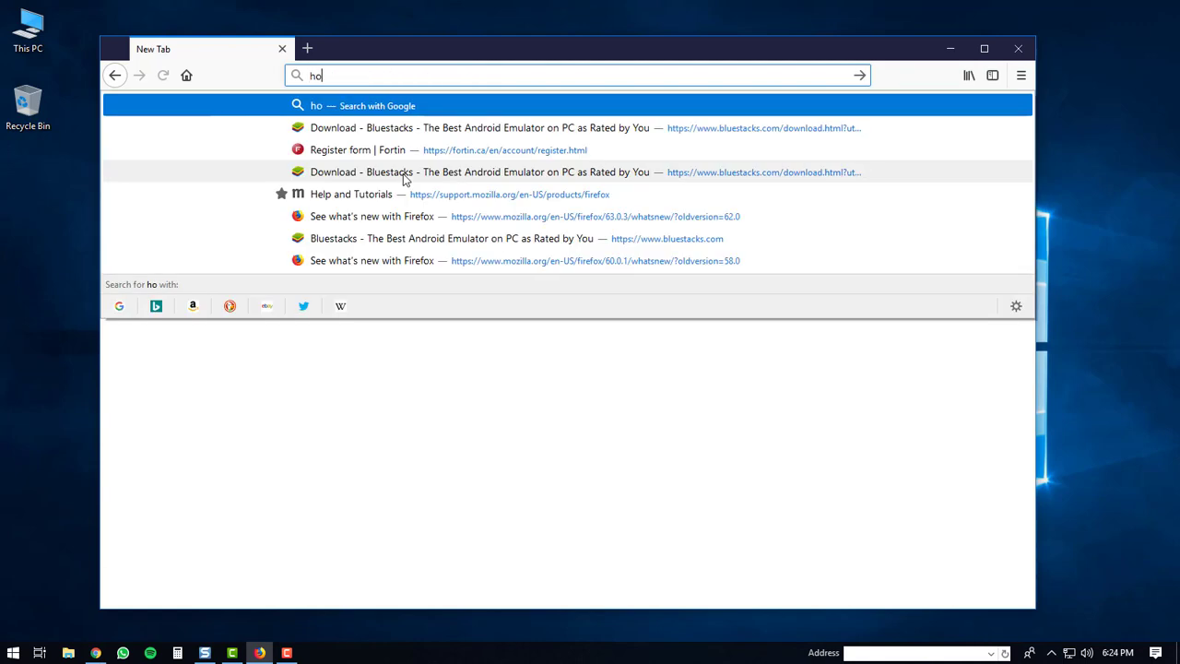
text(wtos)
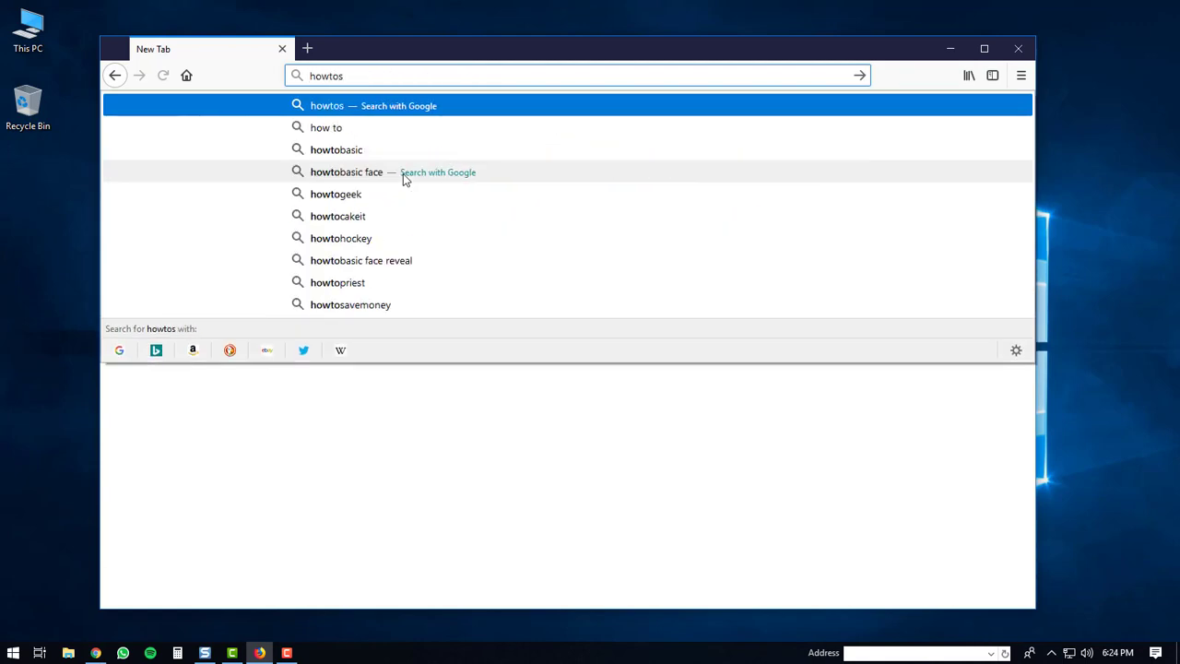
text(.gui)
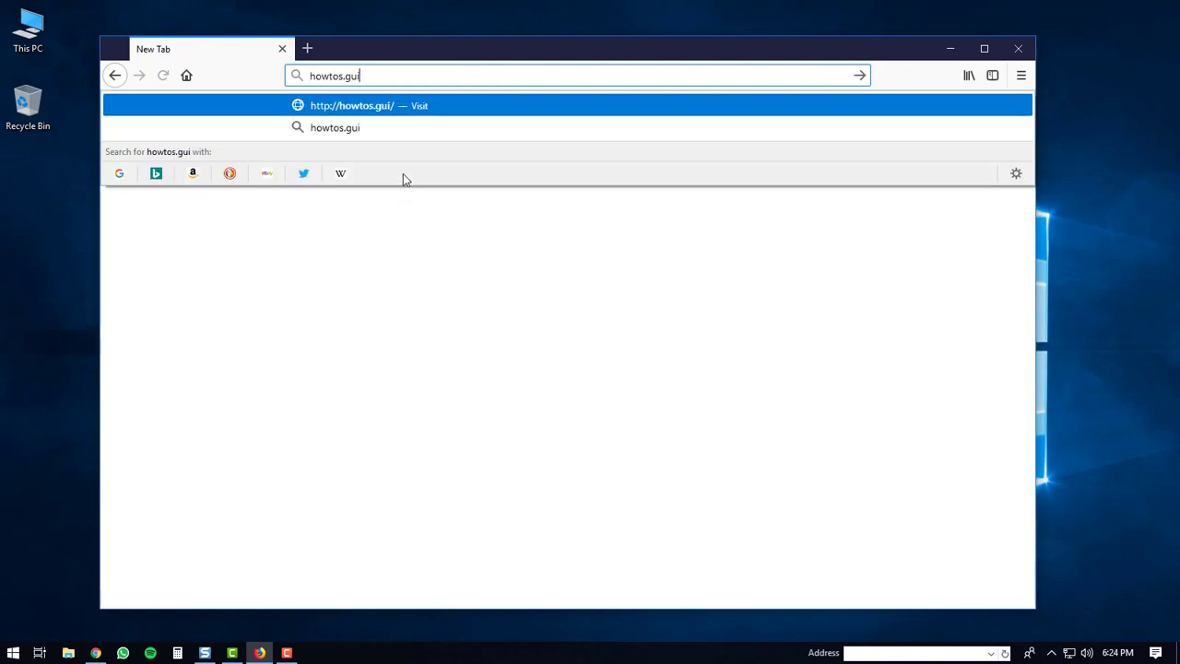
text(de/)
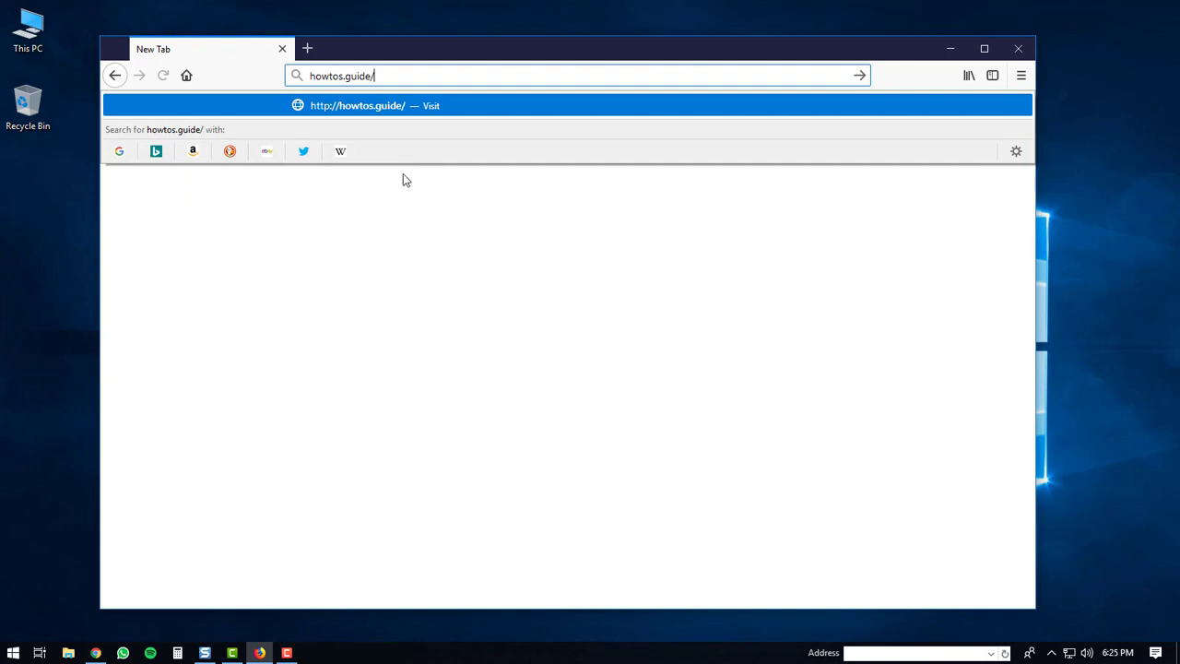
text(blues)
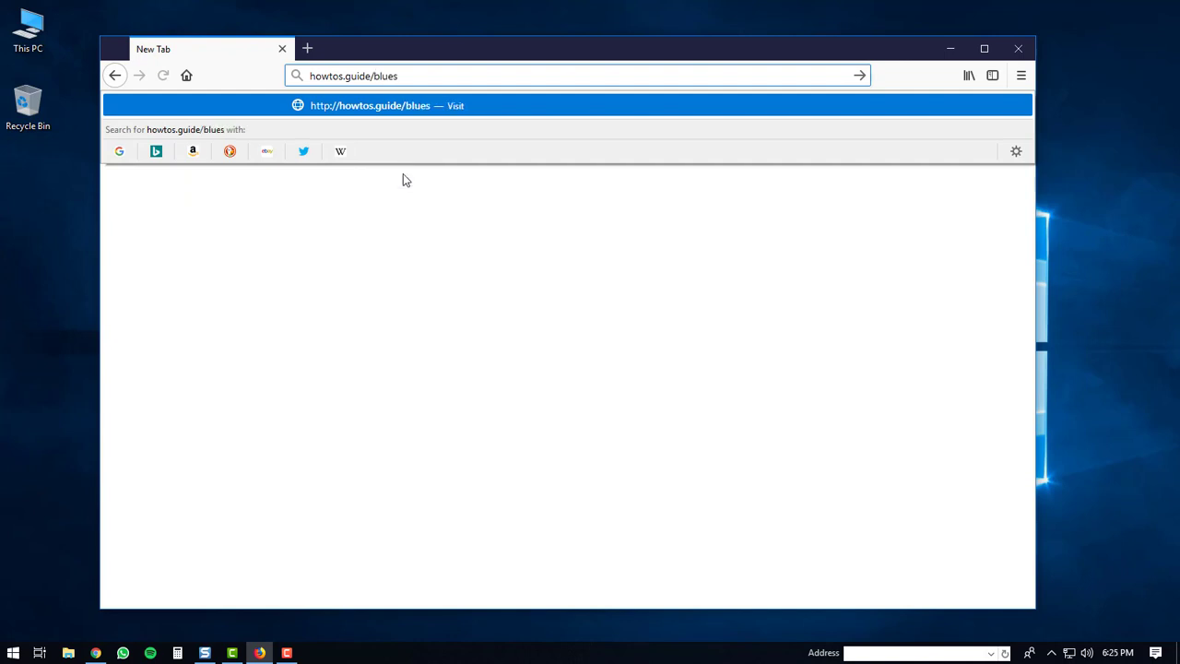
text(tacks4)
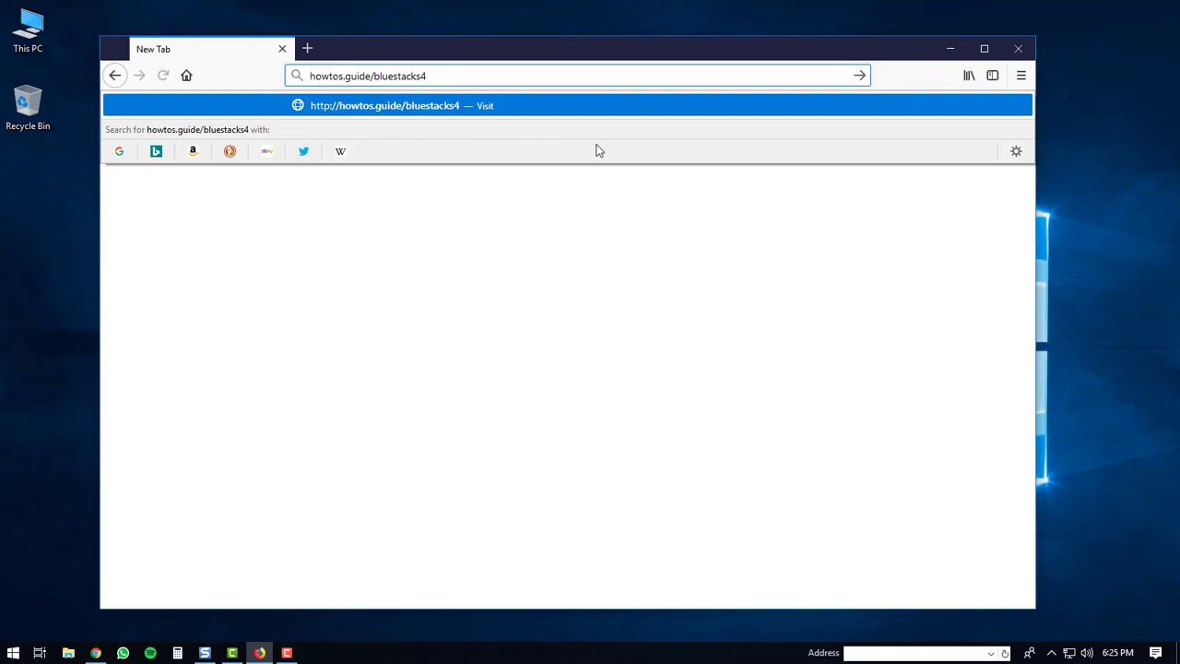
key(Return)
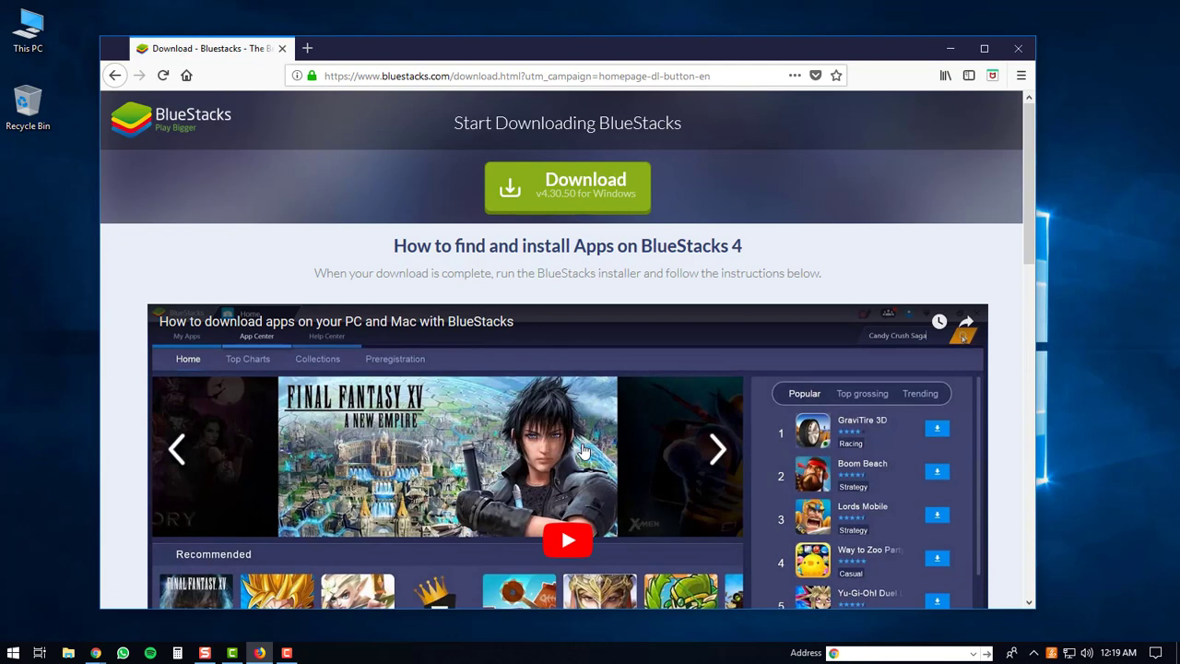
Step: Download and save the 406 MB BlueStacks v4.30.50 installer for Windows
click(569, 184)
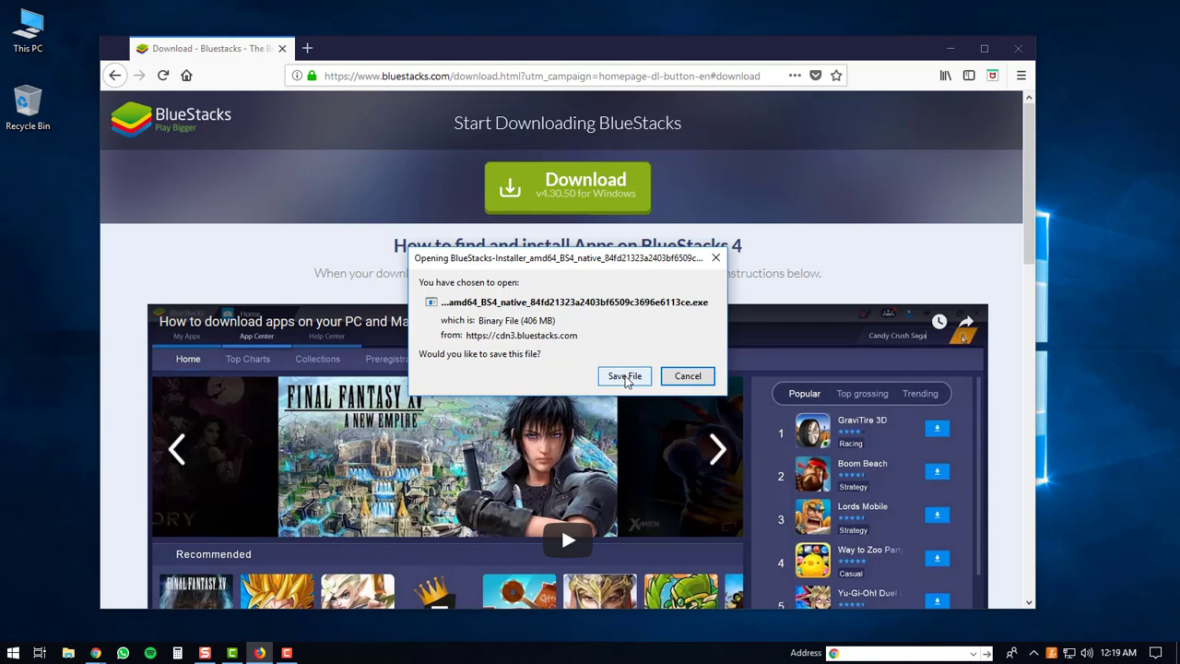
click(625, 377)
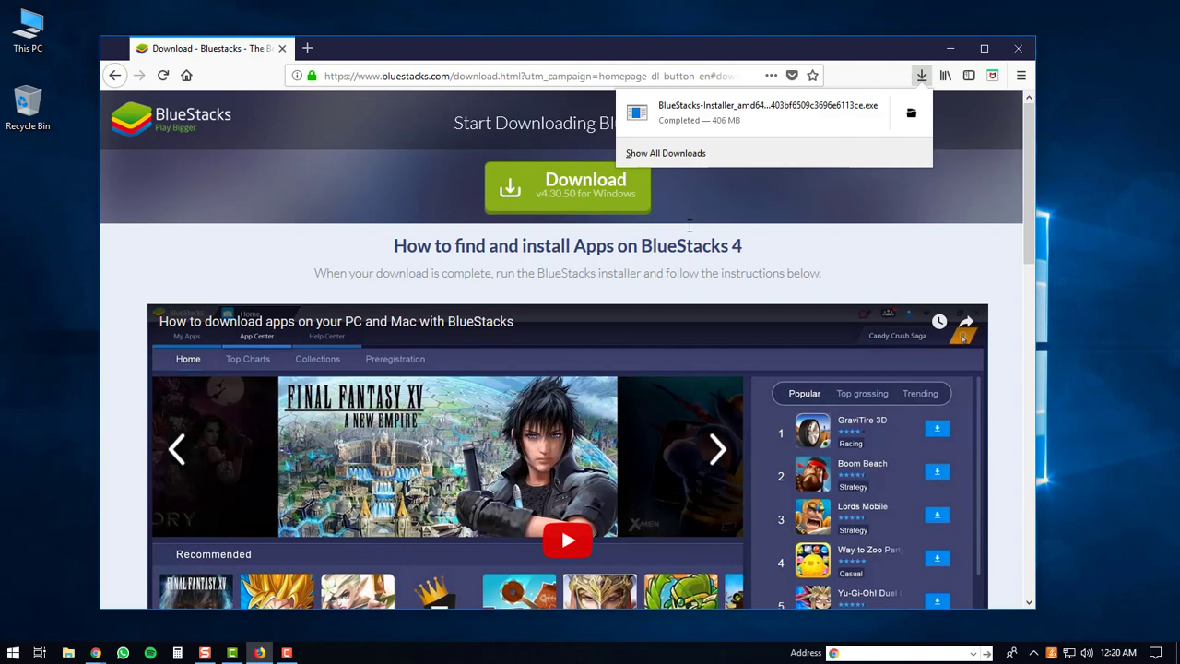
Step: Run the downloaded BlueStacks installer, allowing it past the security warning
click(733, 111)
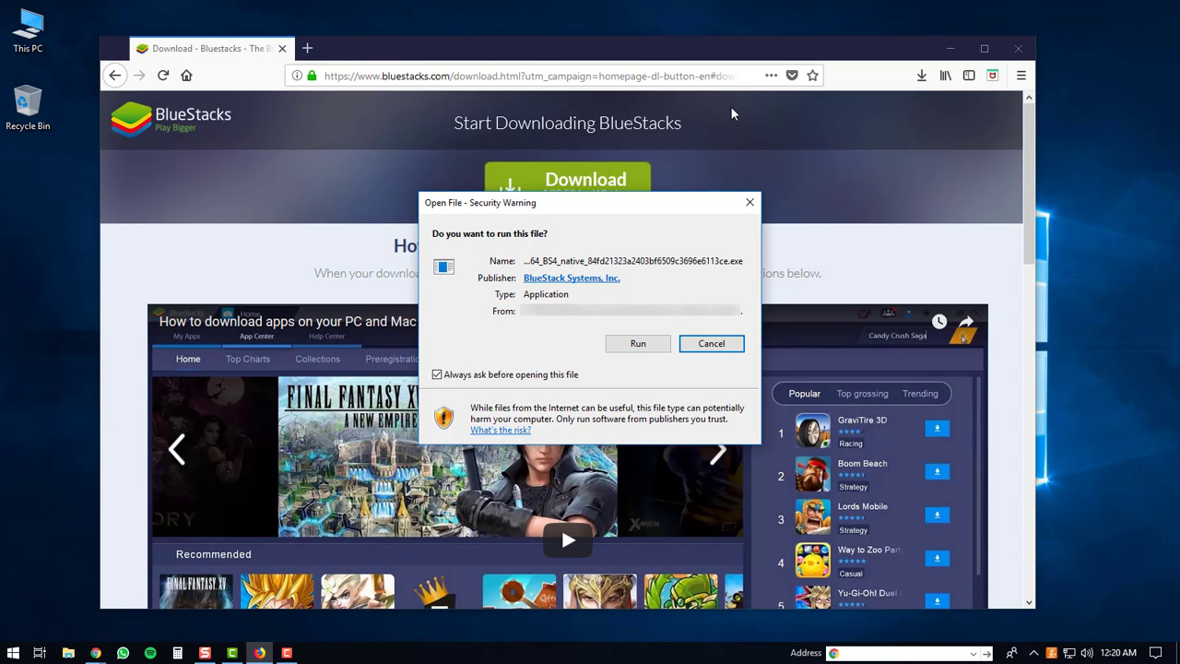
click(640, 344)
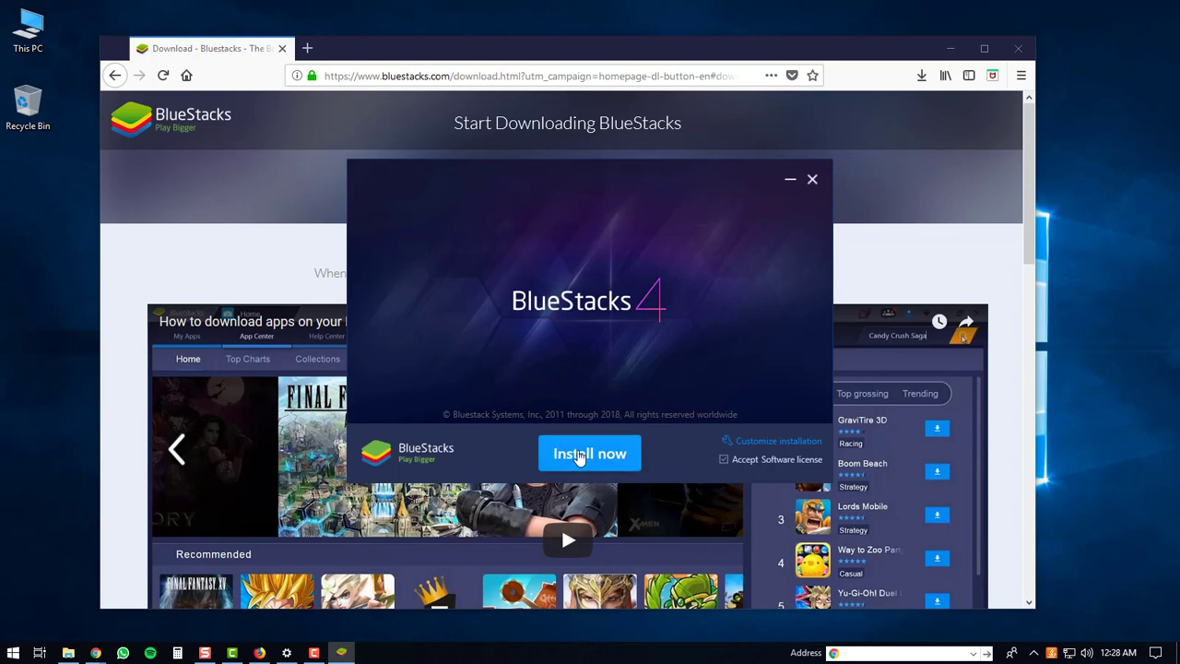
Step: Install BlueStacks 4 with Install now, then close the installer with Complete
click(564, 452)
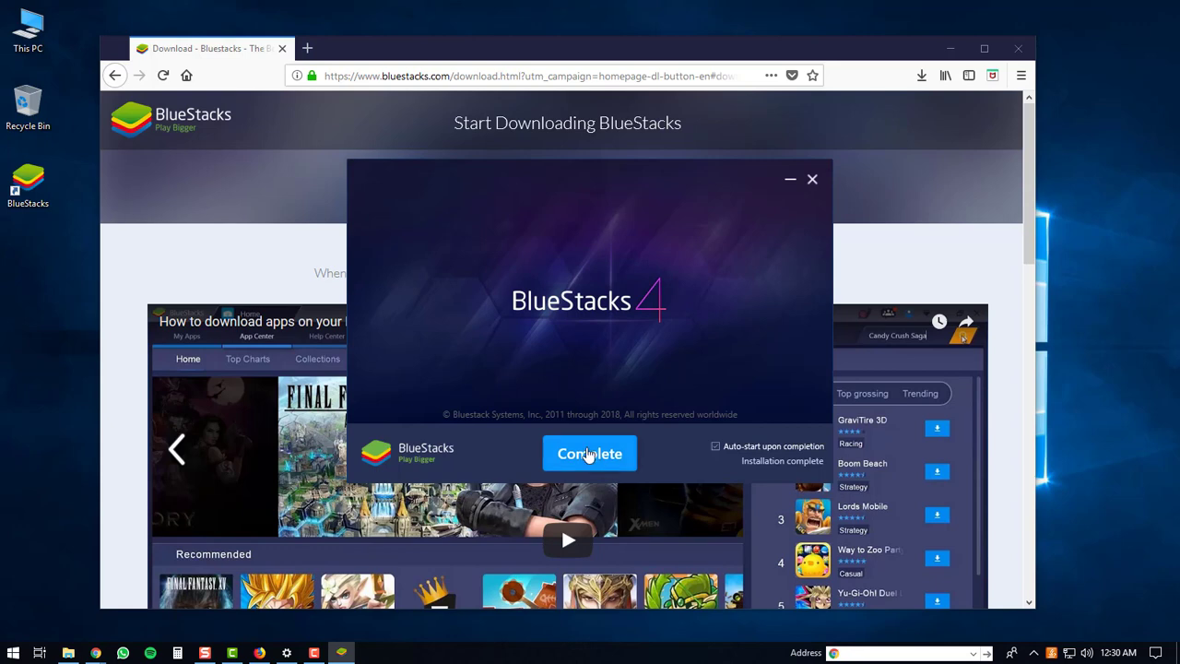
click(589, 453)
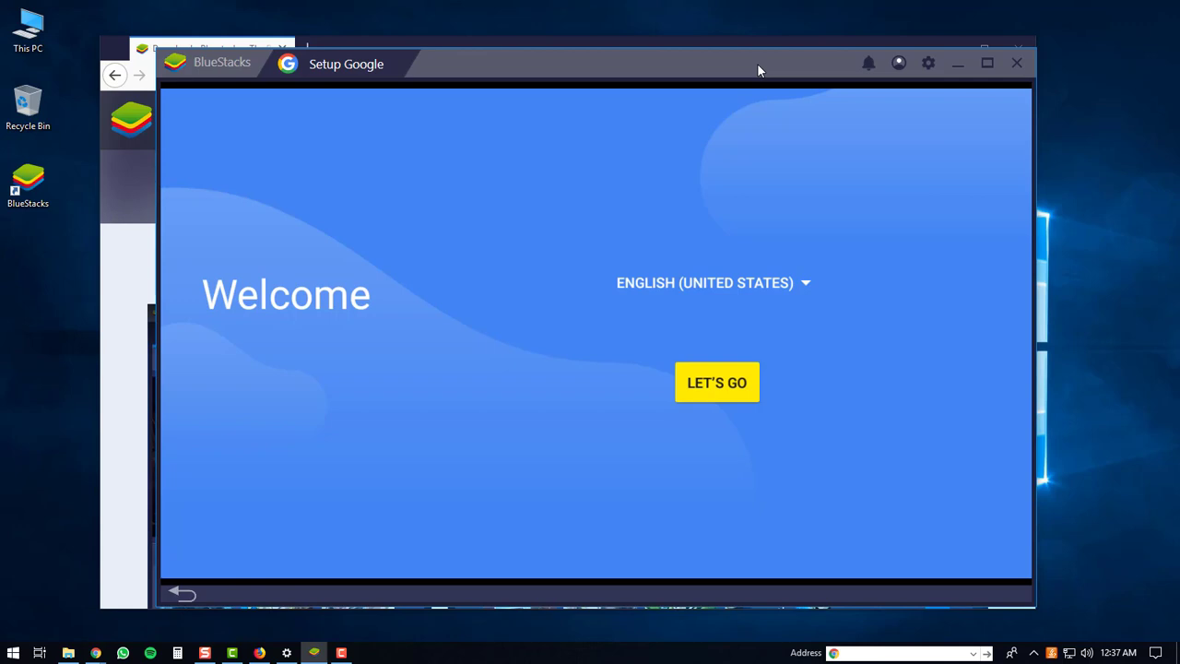
Step: Begin the Google account setup from the Welcome screen with LET'S GO
click(714, 385)
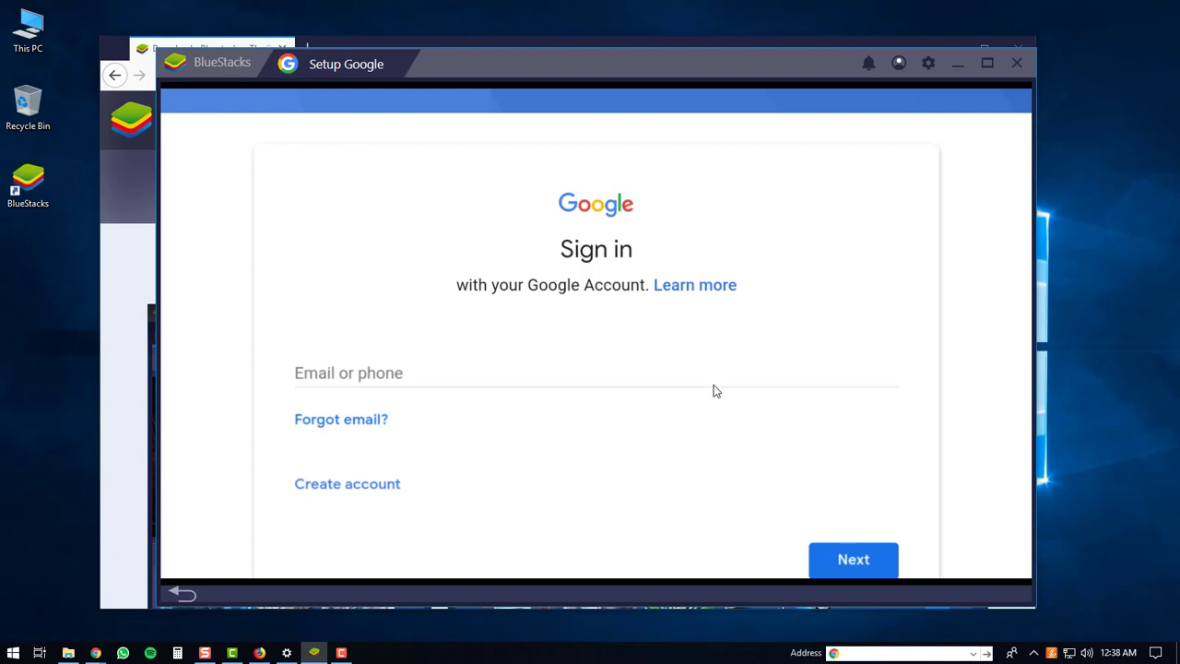
Step: Enter the Google account e-mail address and continue to the password step
click(407, 372)
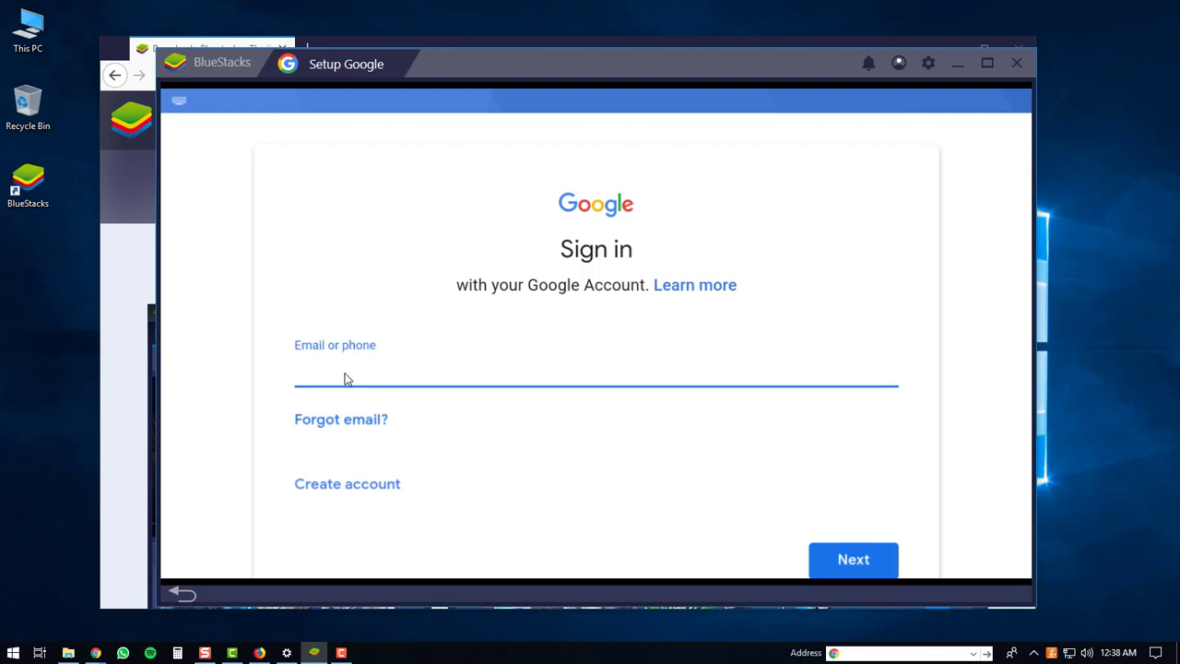
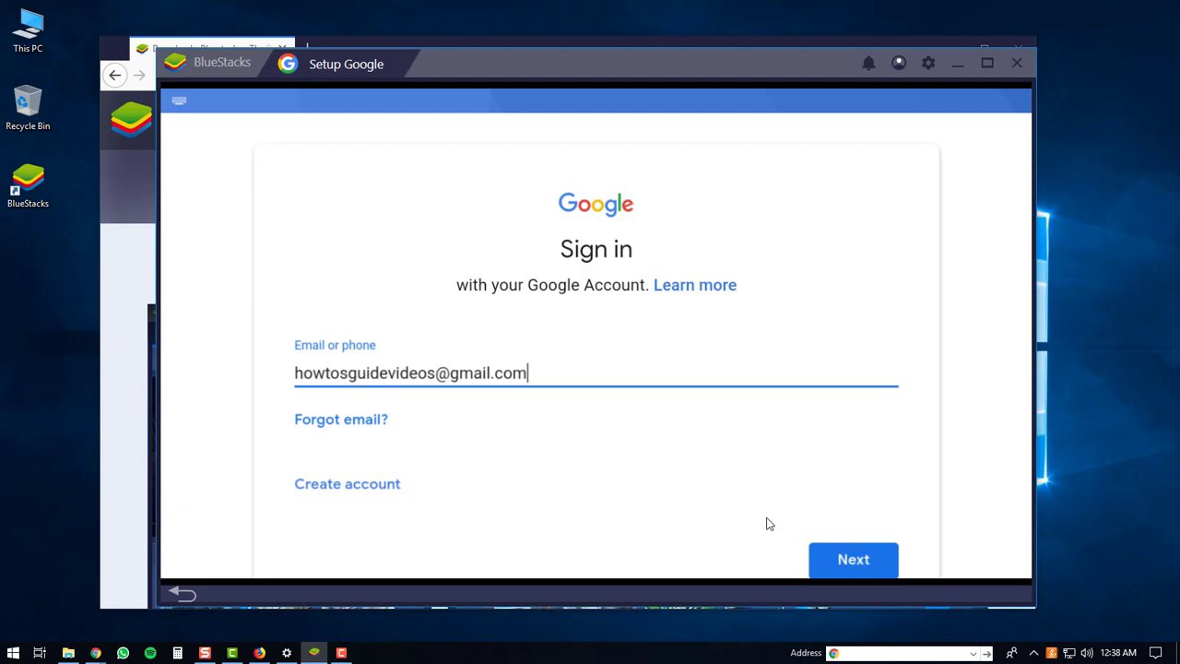
click(854, 561)
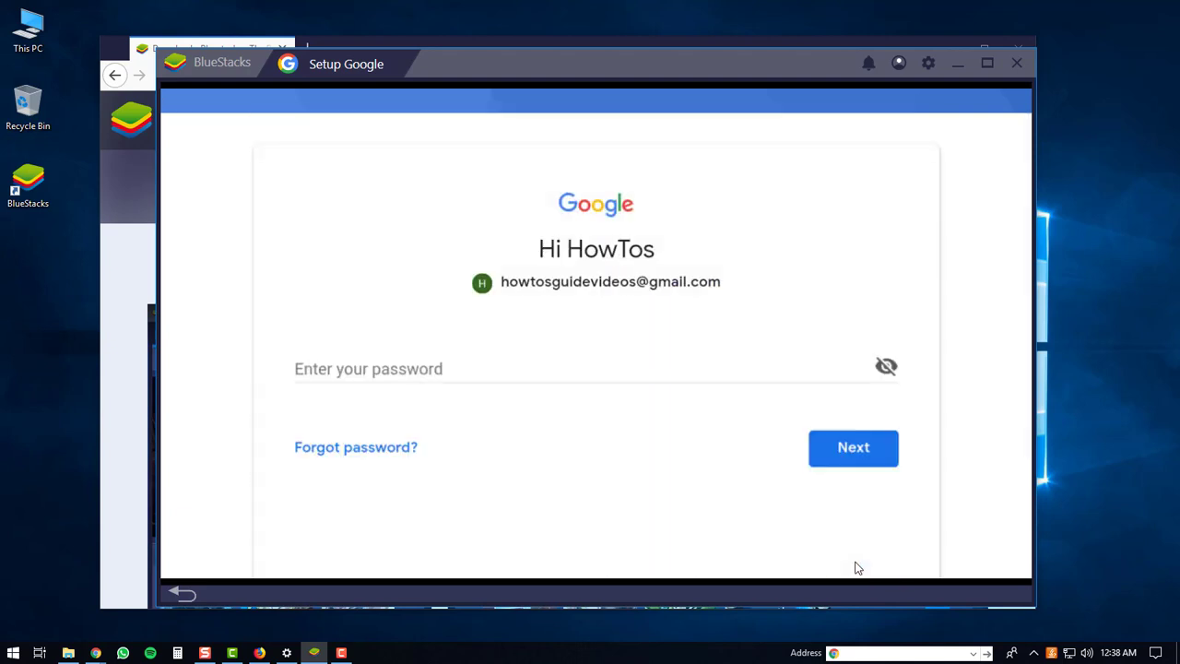
Step: Enter the account password to sign in and accept Google's terms of service
click(359, 371)
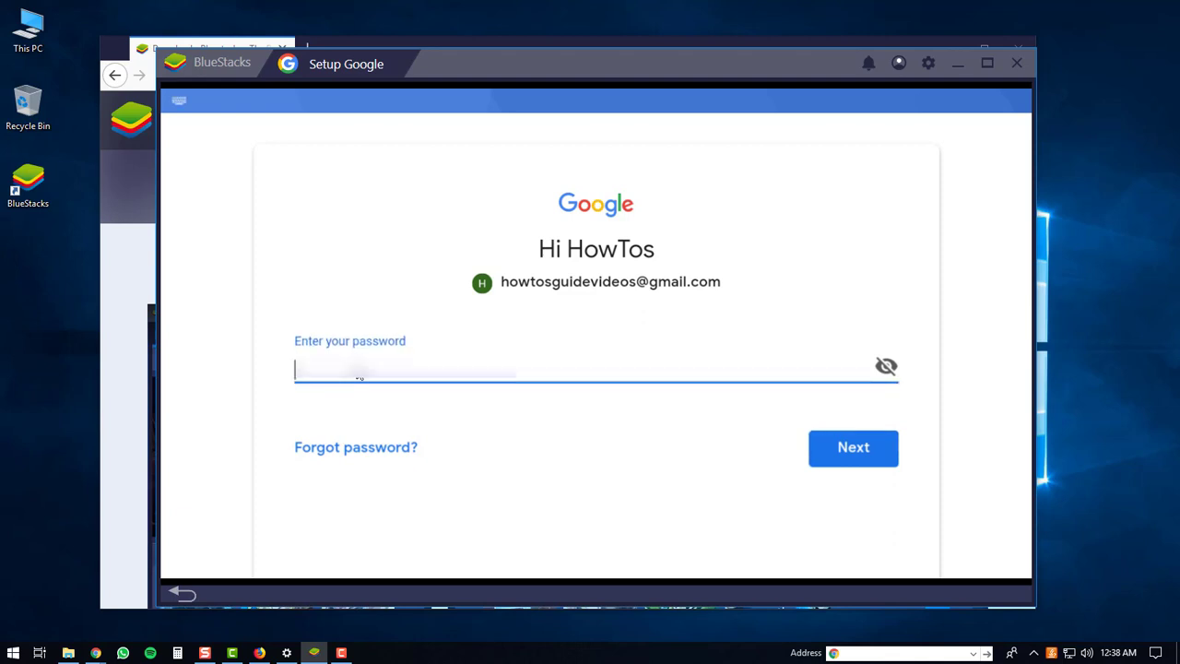
text(•••)
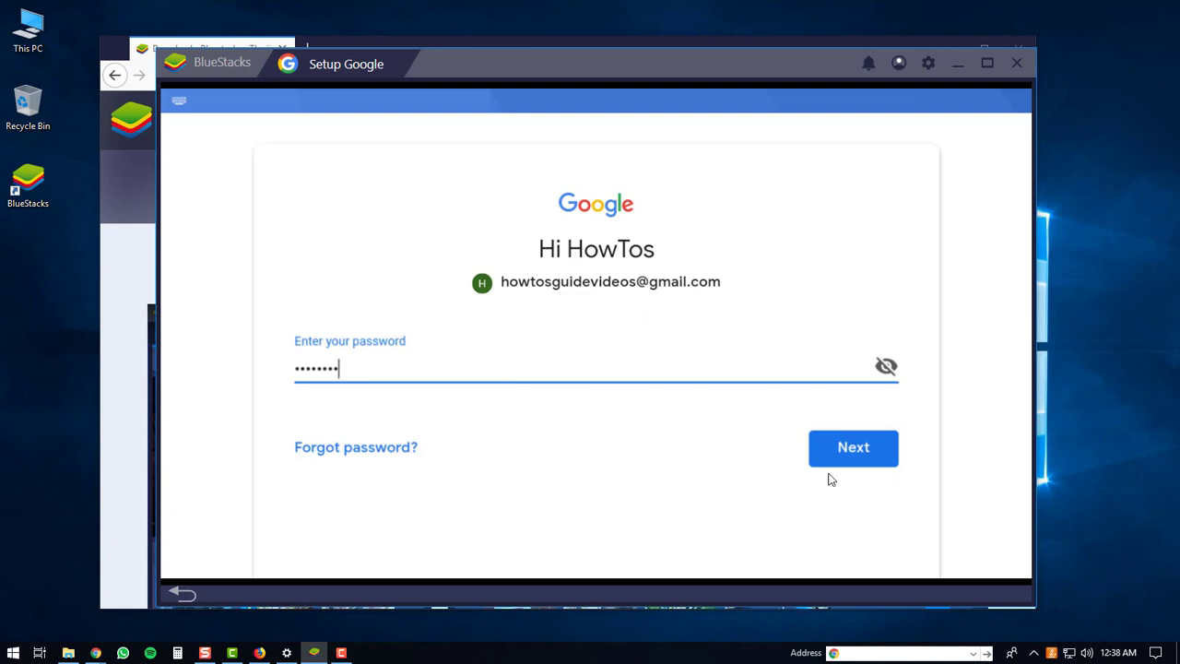
click(862, 456)
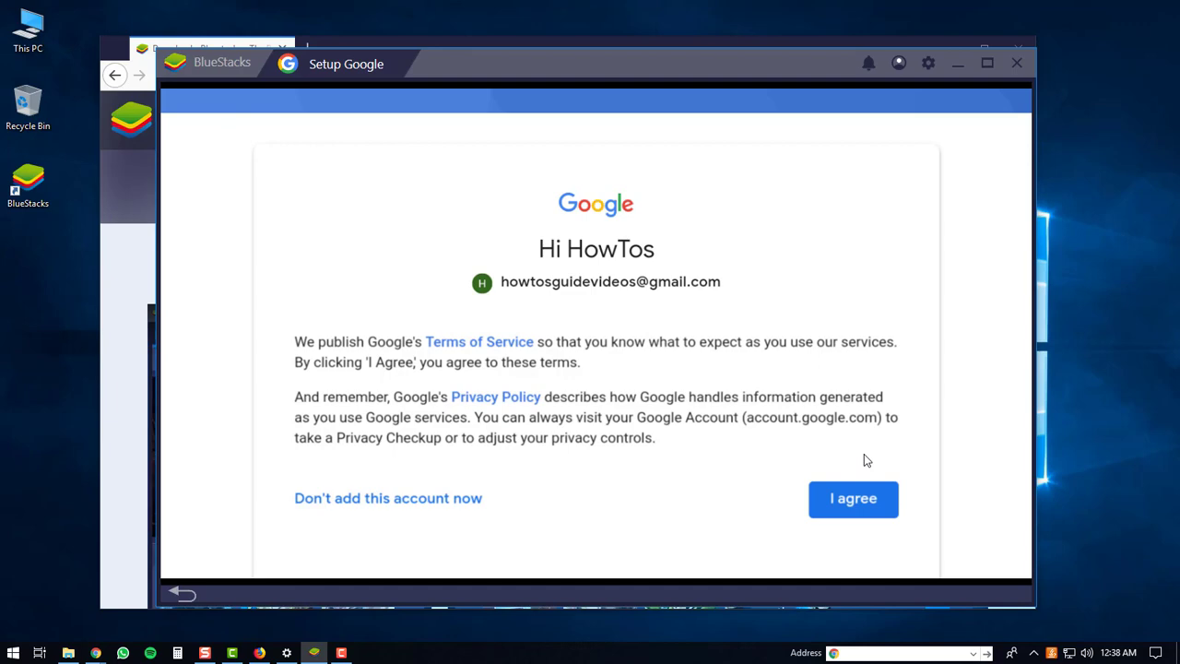
click(851, 504)
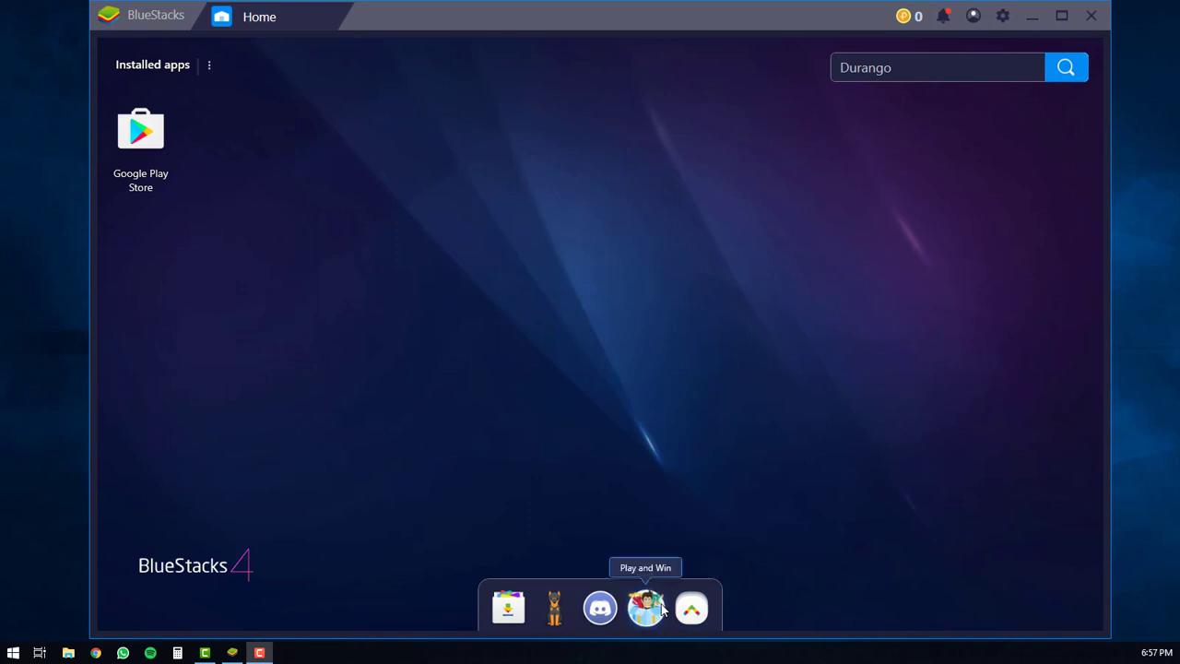
Step: Open and dismiss the More apps popup, leaving the Home screen with Google Play Store
click(693, 607)
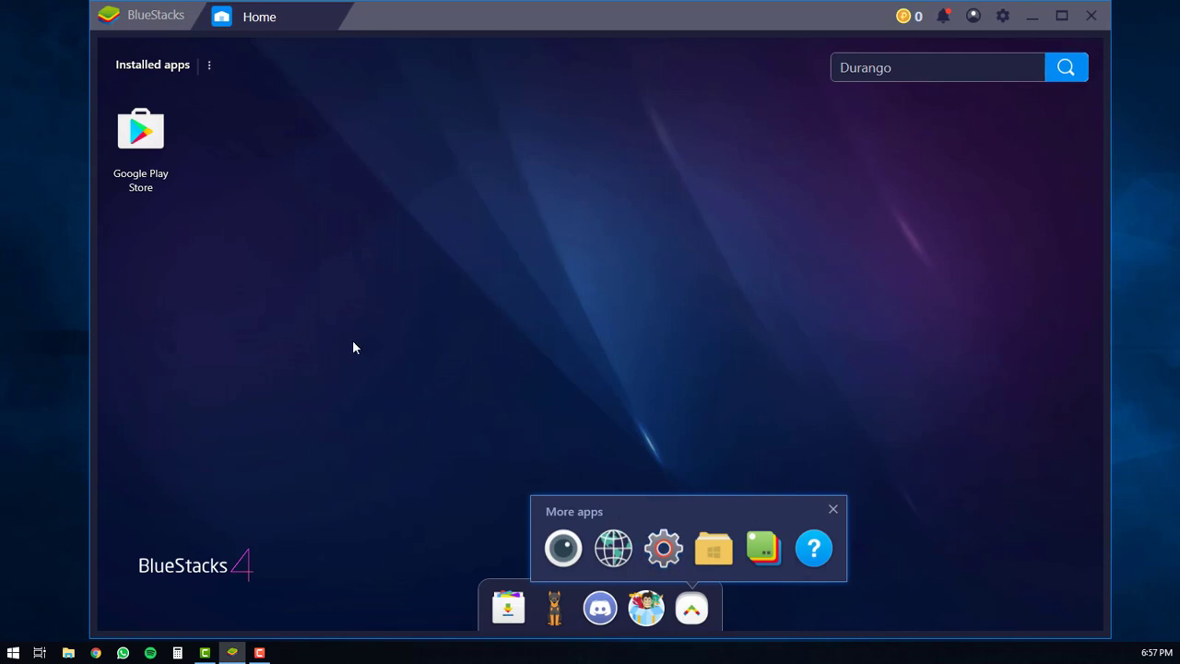
click(232, 257)
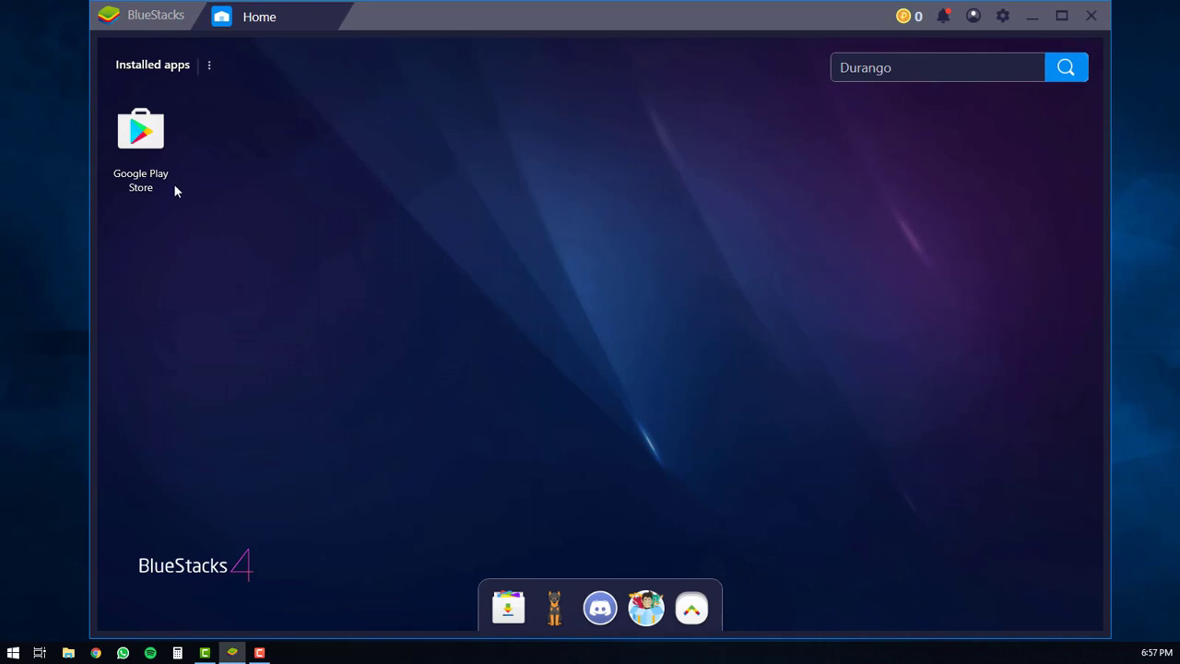
Step: Search Google Play Store for 'bottle flip 3d' and open the Bottle Flip 3D page
click(141, 134)
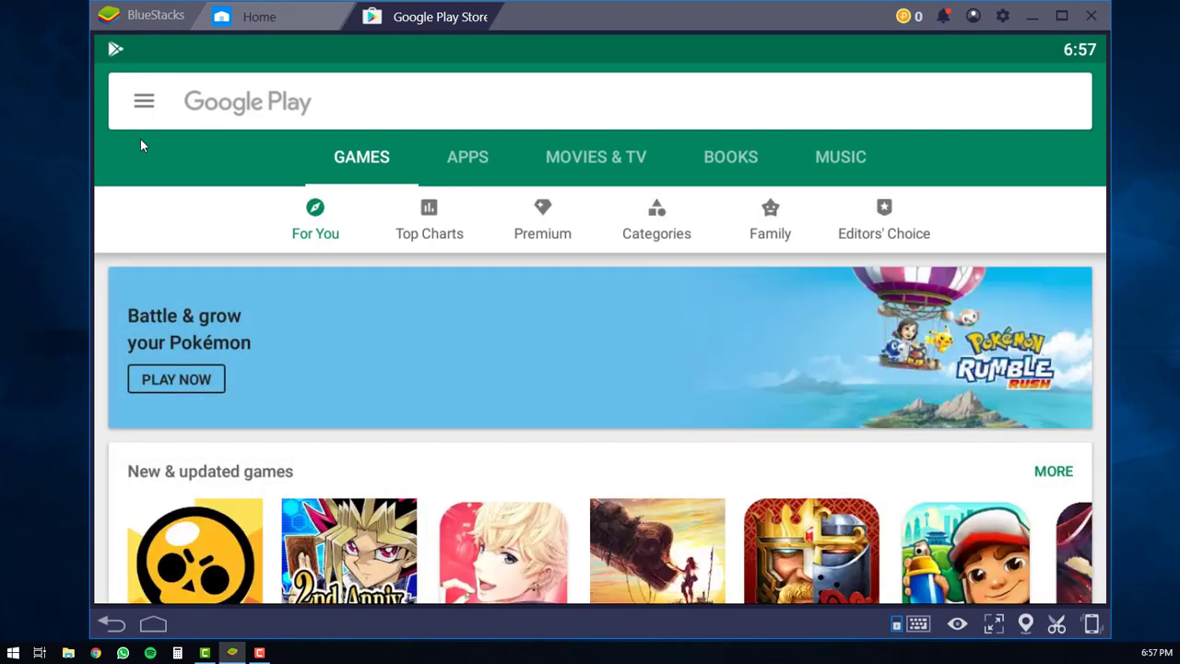
click(220, 108)
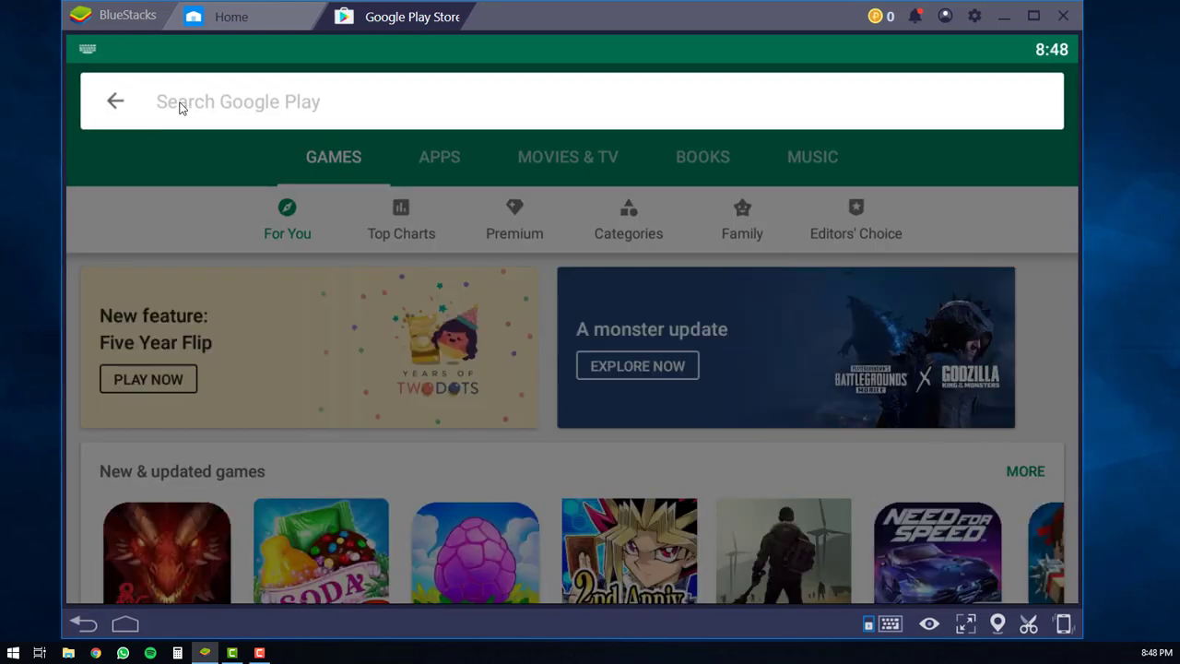
text(bottle f)
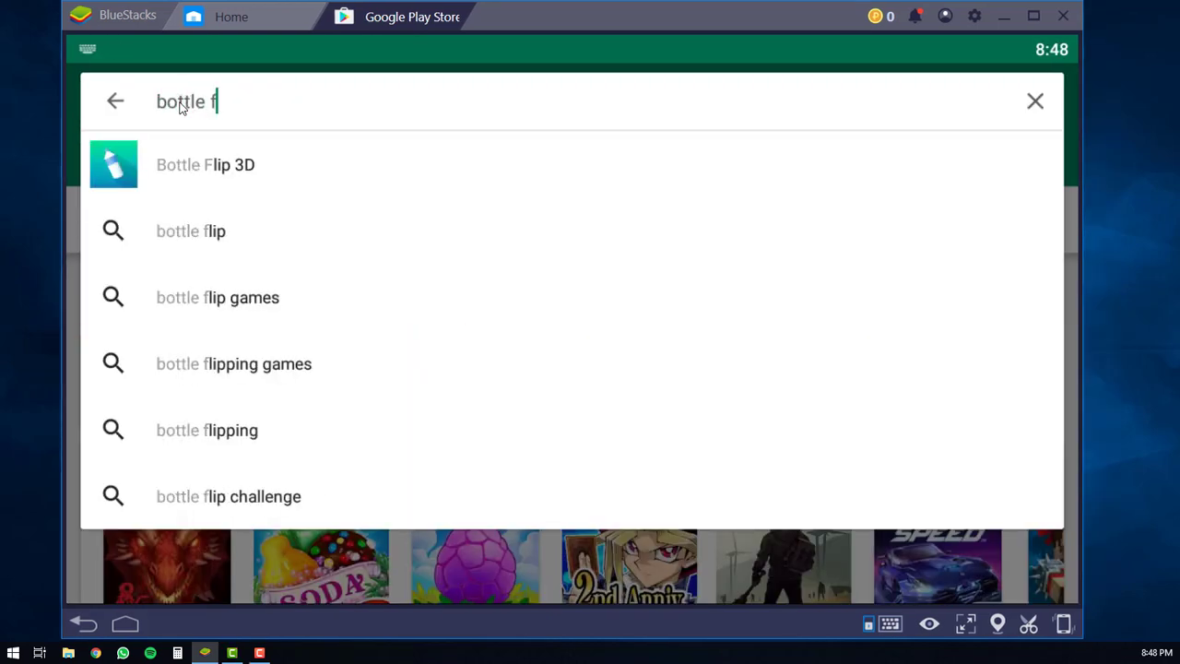
text(lip 3d)
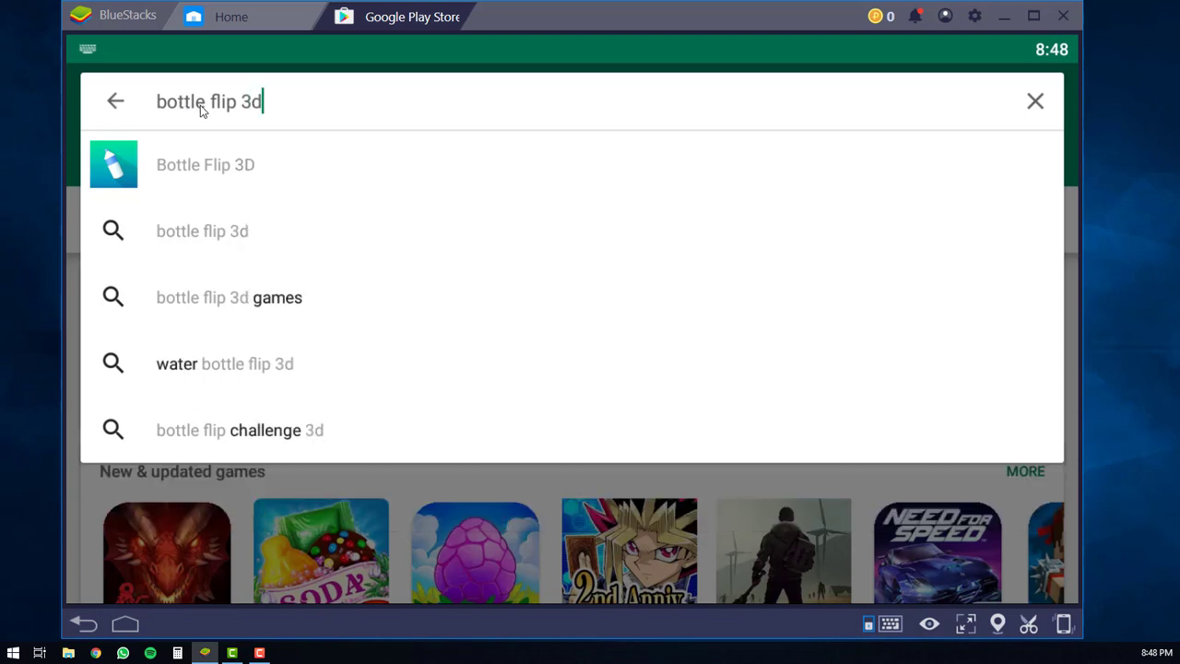
click(224, 173)
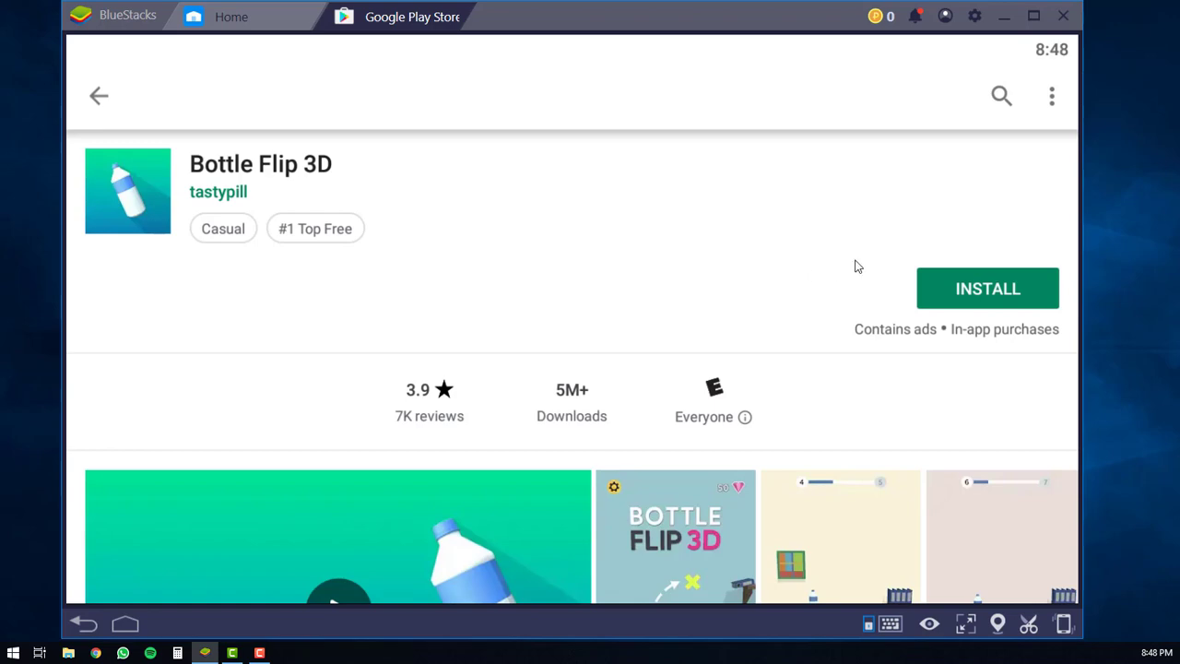
Step: Install Bottle Flip 3D and check the notification shade for the install notice
click(993, 295)
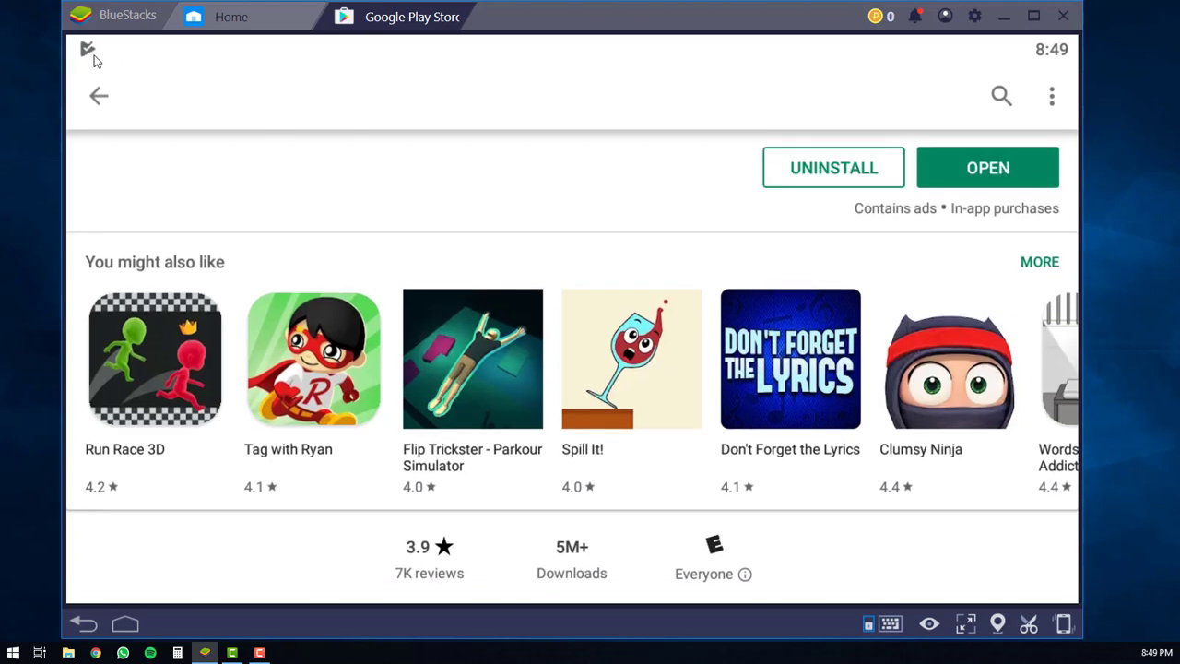
drag(182, 52, 184, 221)
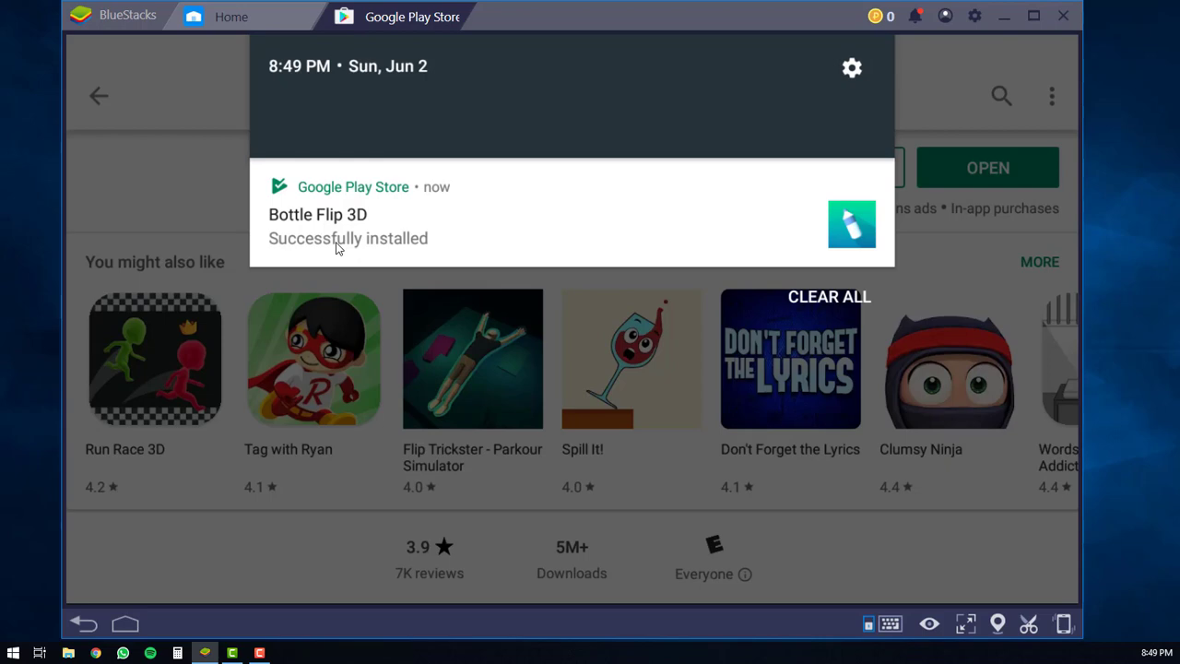
click(978, 213)
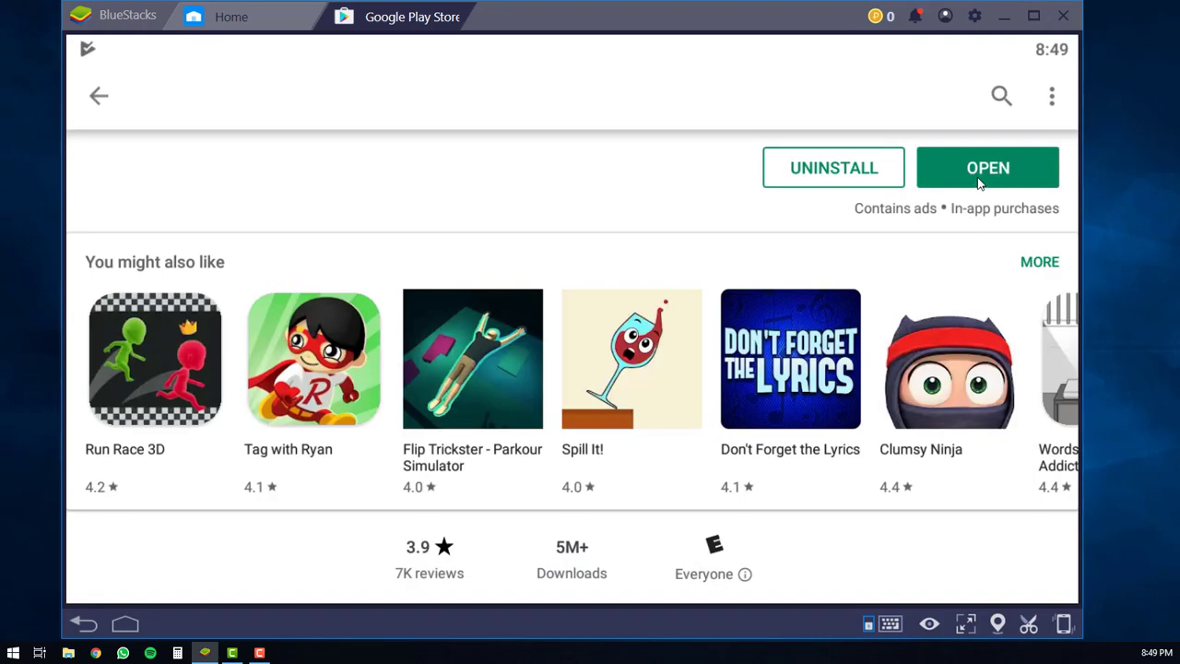
Step: Open Bottle Flip 3D from its Play Store page and let the game load
click(980, 183)
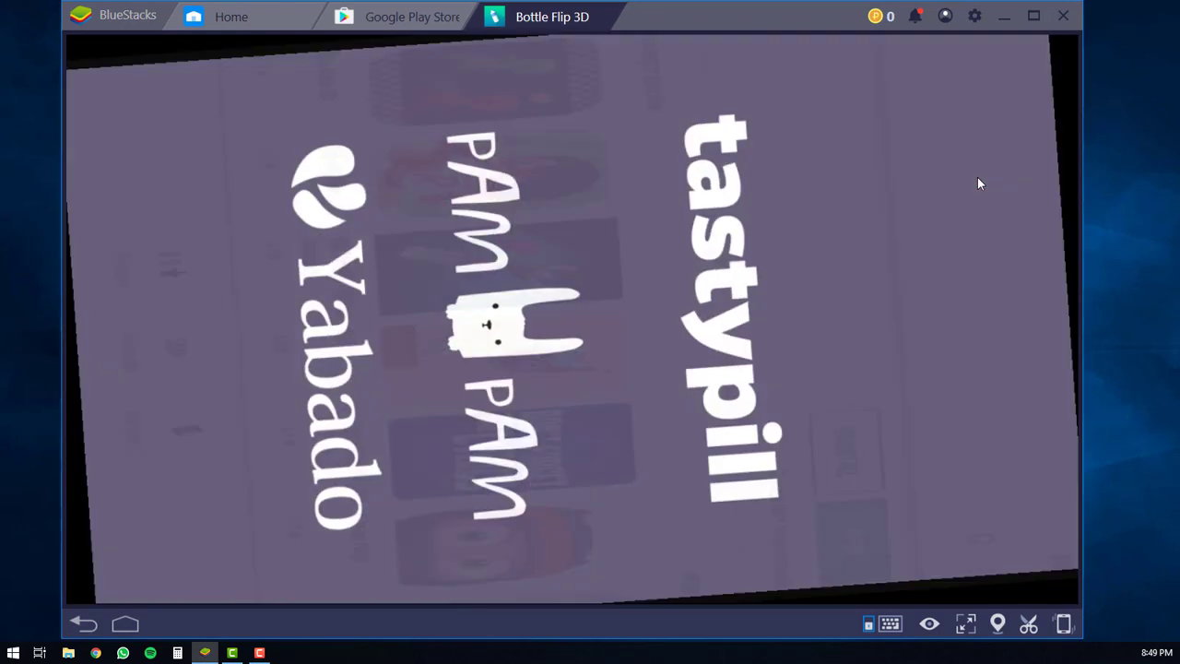